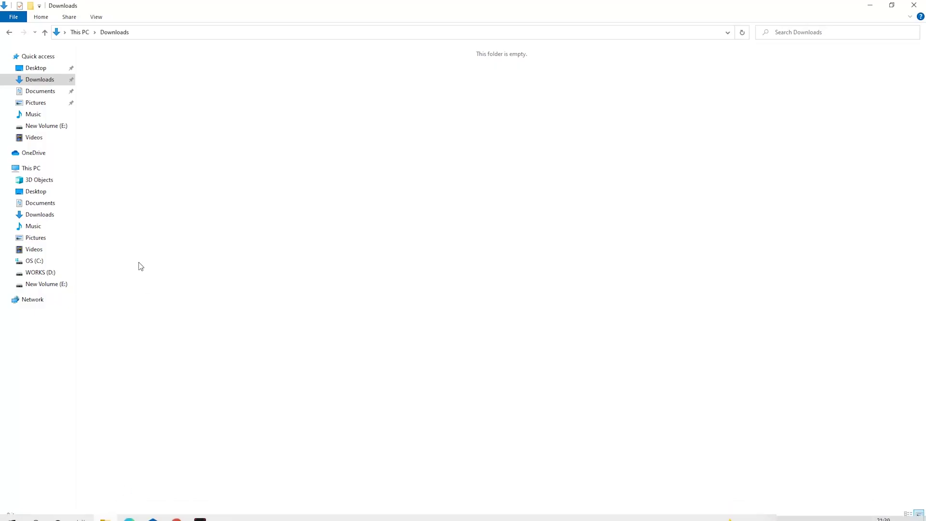
# Step: Add a new folder named 'Miner' to the empty Downloads folder
pyautogui.rightClick(170, 192)
pyautogui.moveTo(215, 319)
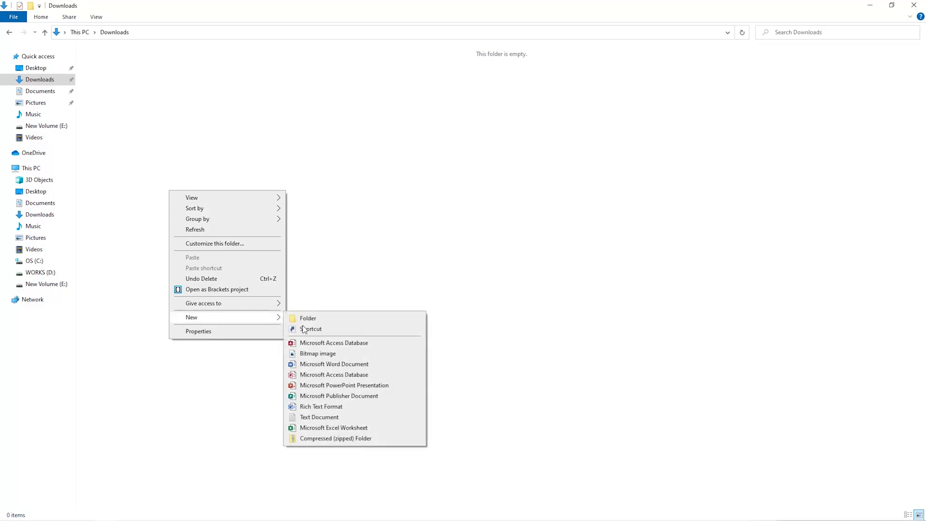
pyautogui.click(330, 320)
pyautogui.write('Miner')
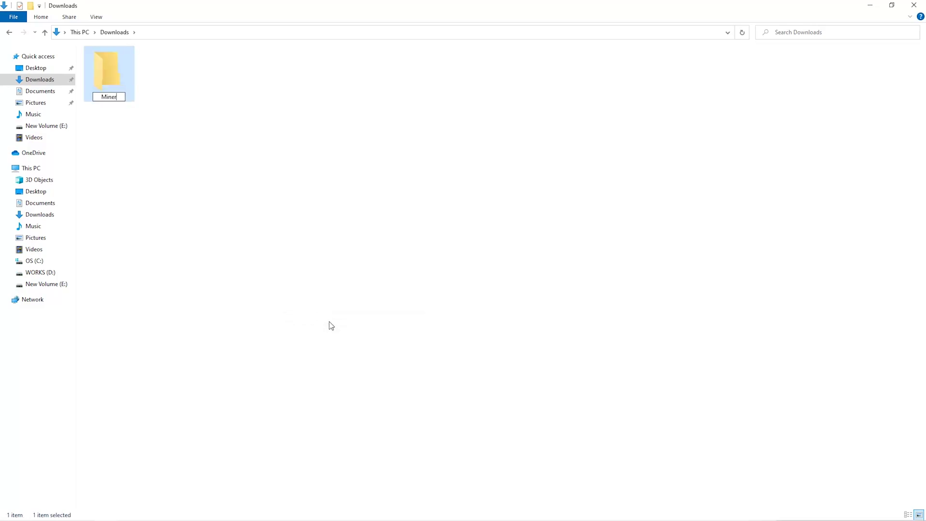
pyautogui.press('Return')
# Step: Launch the Windows Security app by searching for 'secu'
pyautogui.press('super')
pyautogui.write('secu')
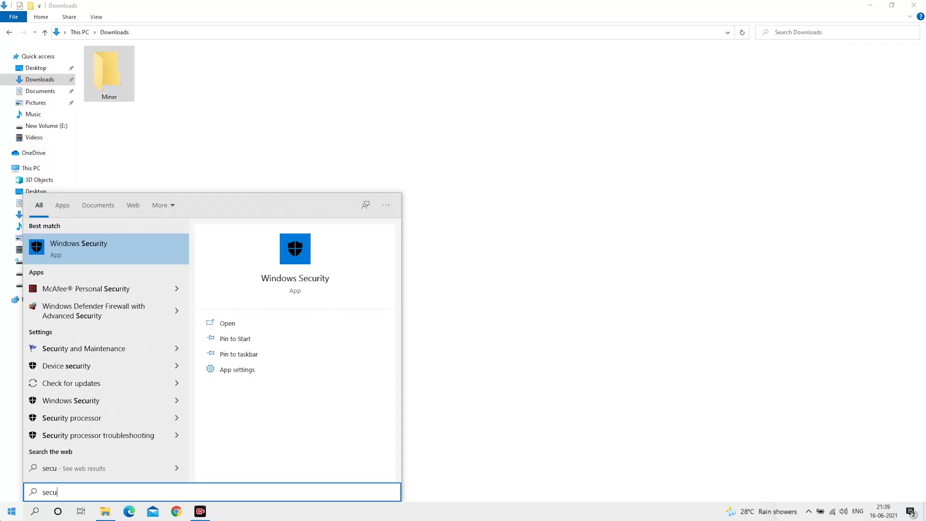
pyautogui.press('Return')
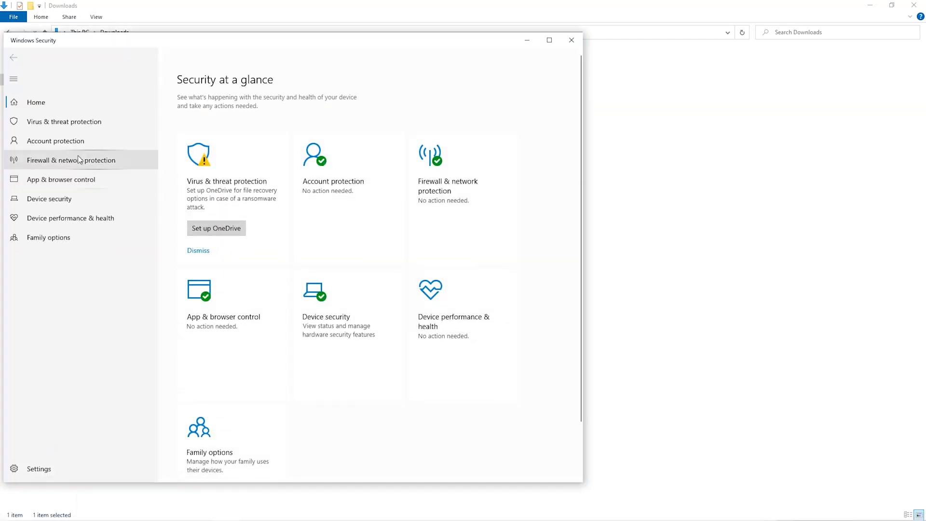
# Step: Go to Virus & threat protection settings, open Exclusions, and begin adding an exclusion
pyautogui.click(71, 116)
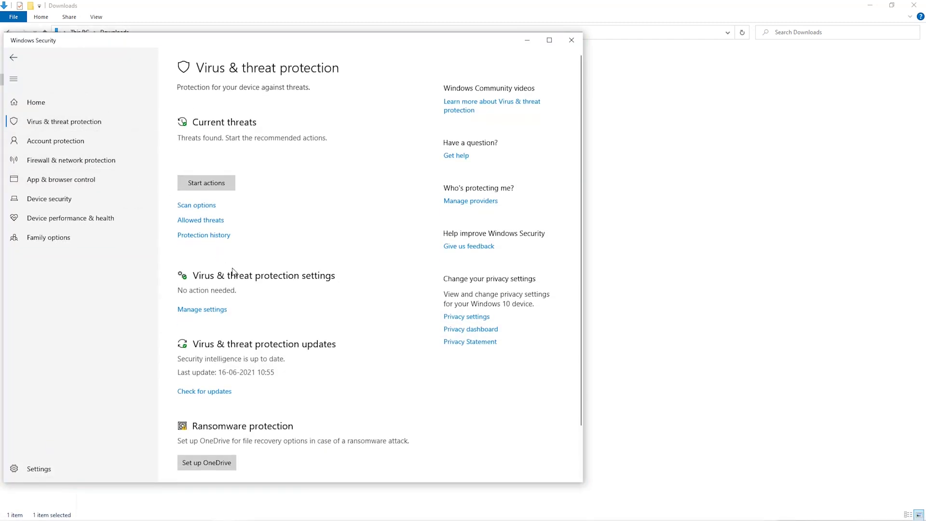
pyautogui.scroll(-2, 233, 273)
pyautogui.click(221, 254)
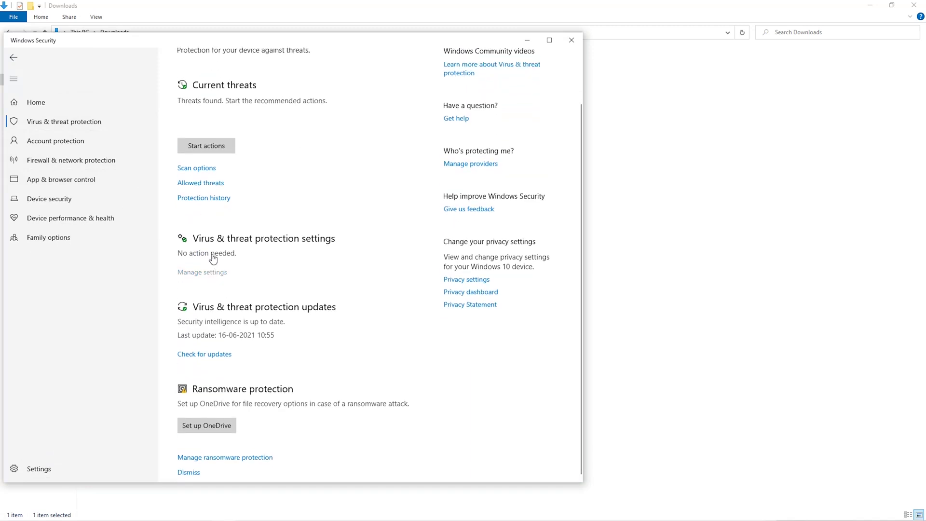
pyautogui.scroll(-6, 230, 321)
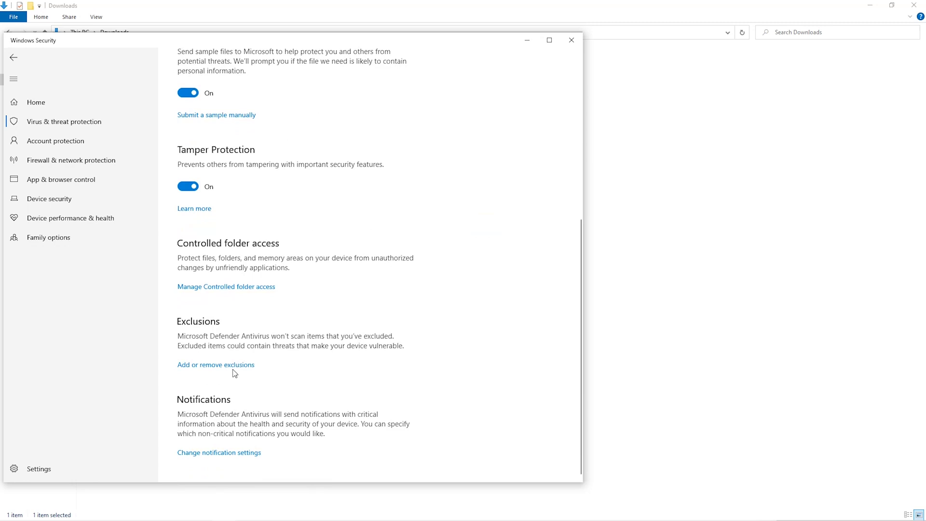
pyautogui.click(232, 366)
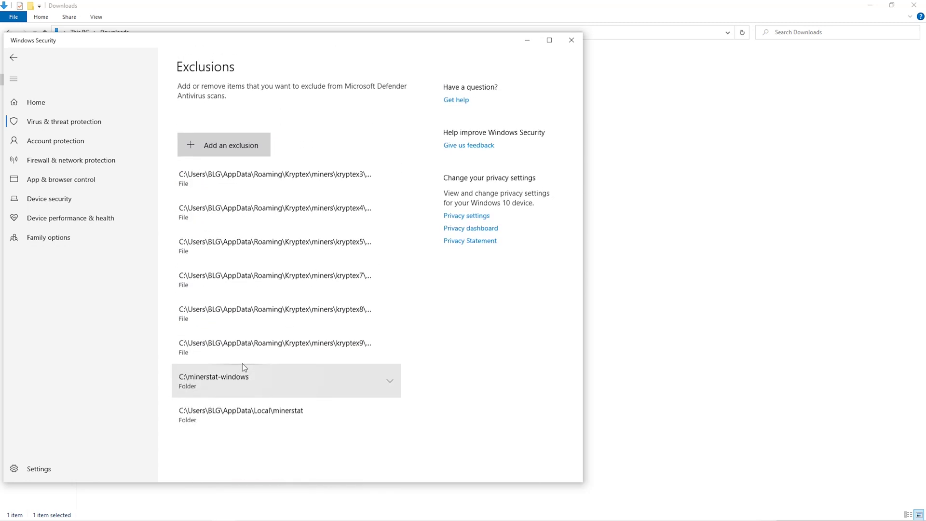
pyautogui.click(253, 150)
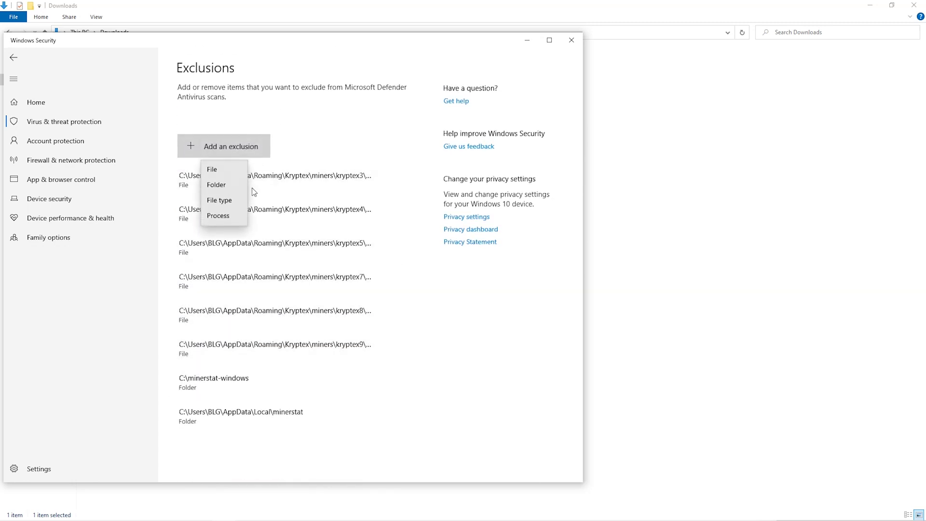
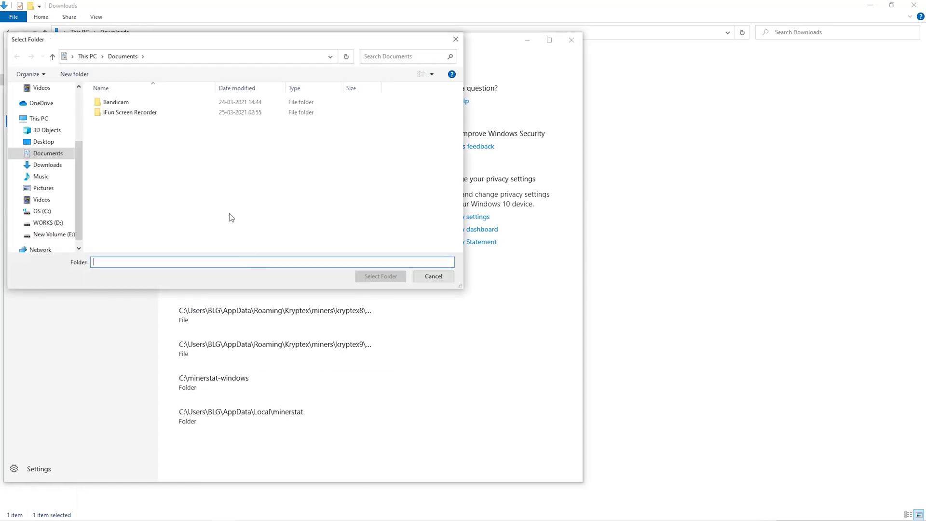
# Step: Pick Downloads\Miner as the Windows Security exclusion folder
pyautogui.click(60, 177)
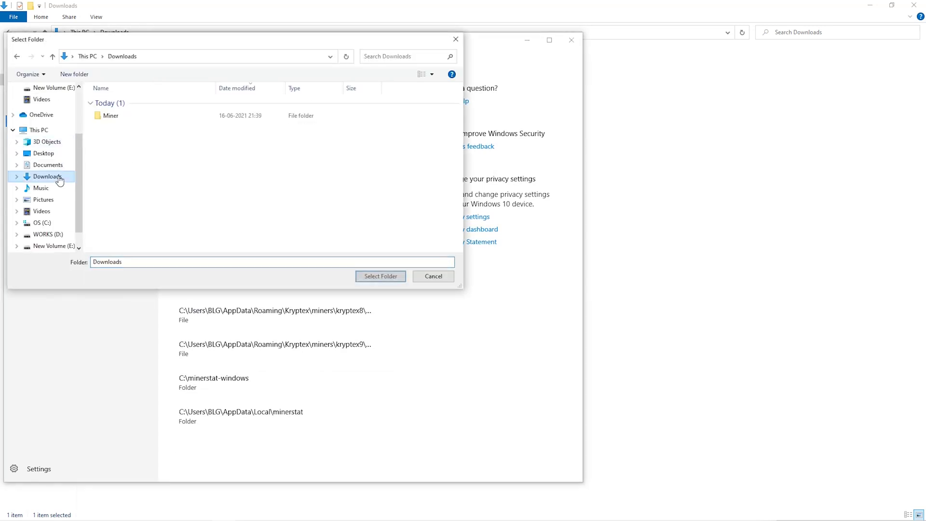
pyautogui.click(271, 118)
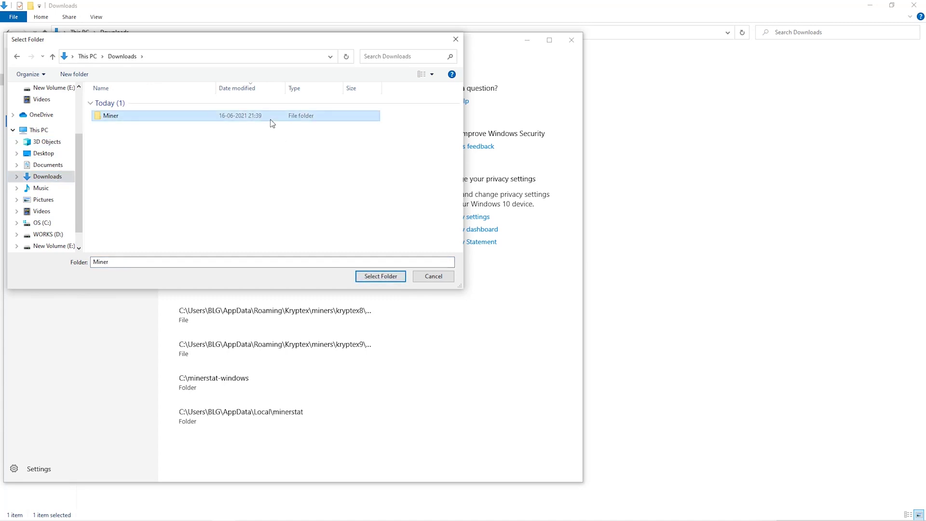
pyautogui.click(369, 279)
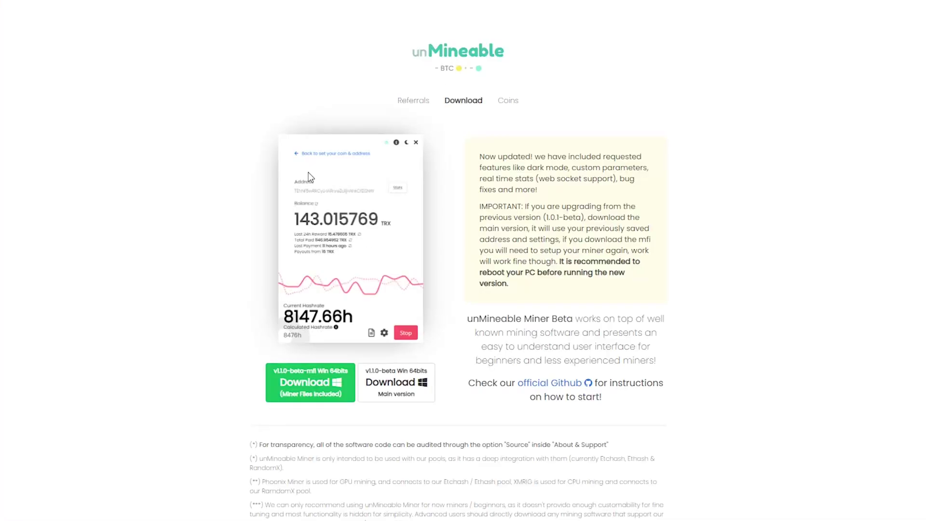
# Step: Download the Miner Files Included package and save the zip into Downloads\Miner
pyautogui.click(318, 387)
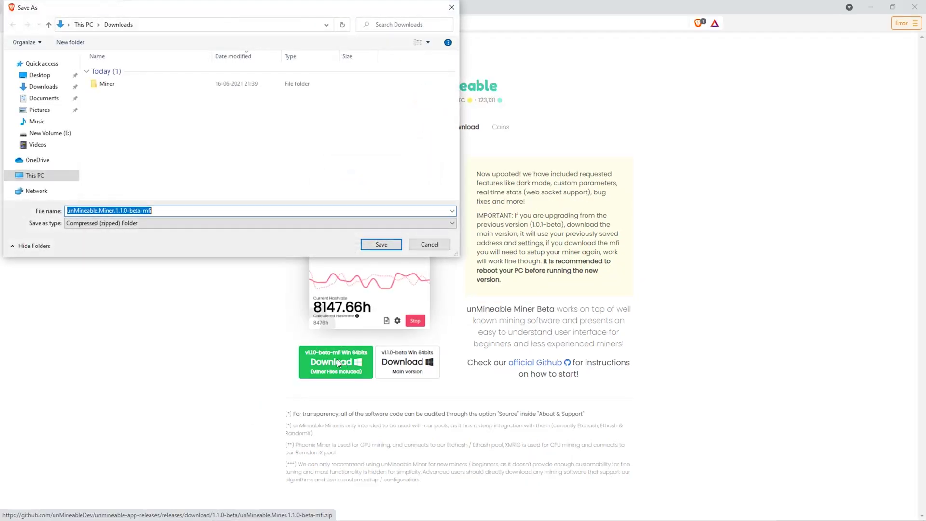
pyautogui.click(163, 85)
pyautogui.doubleClick(163, 85)
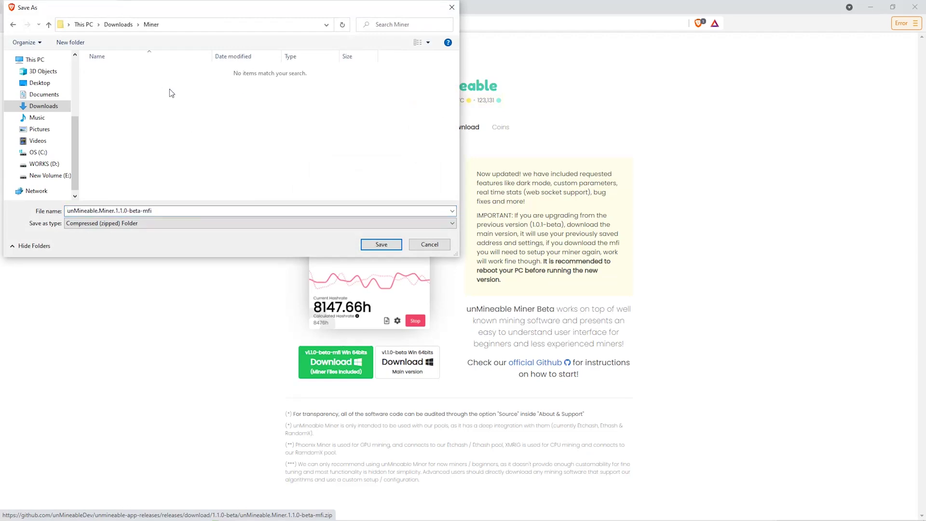
pyautogui.click(398, 246)
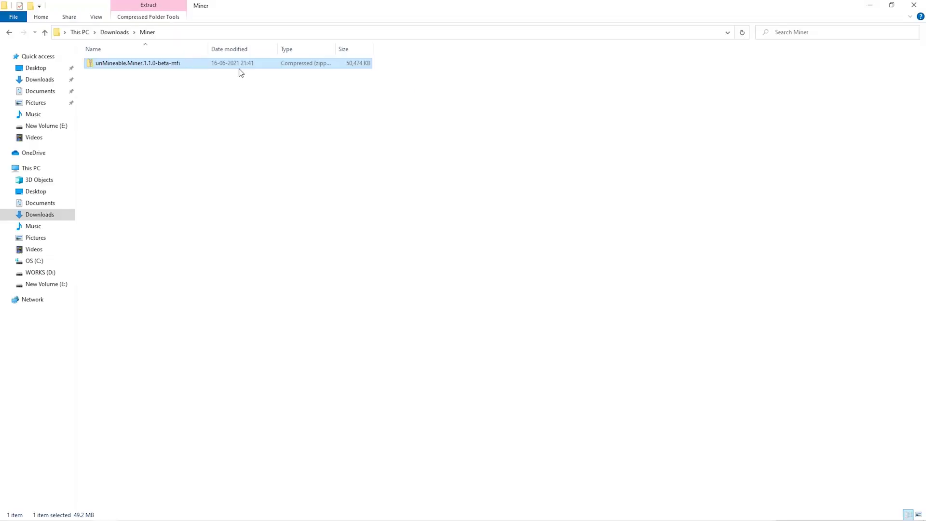
# Step: Extract the zip with 7-Zip Extract Here and launch the unMineable Miner application
pyautogui.rightClick(240, 69)
pyautogui.moveTo(285, 129)
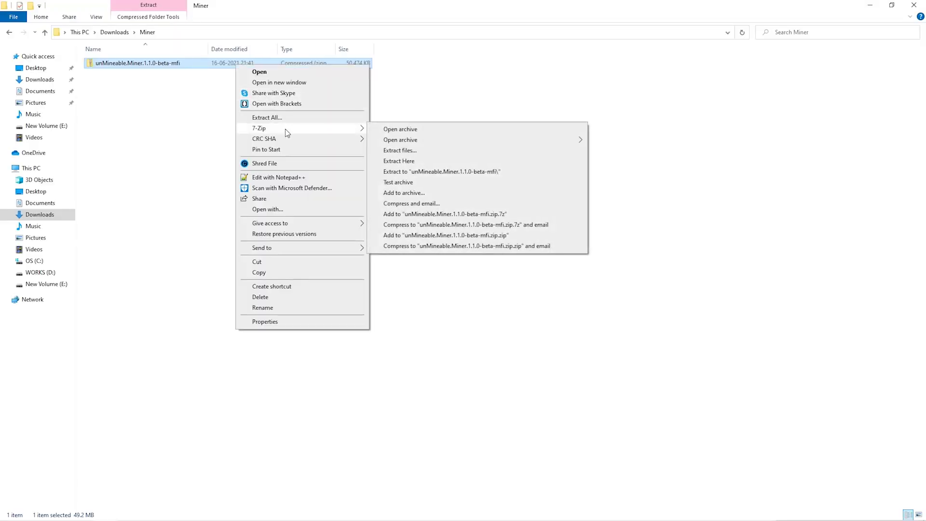
pyautogui.click(416, 161)
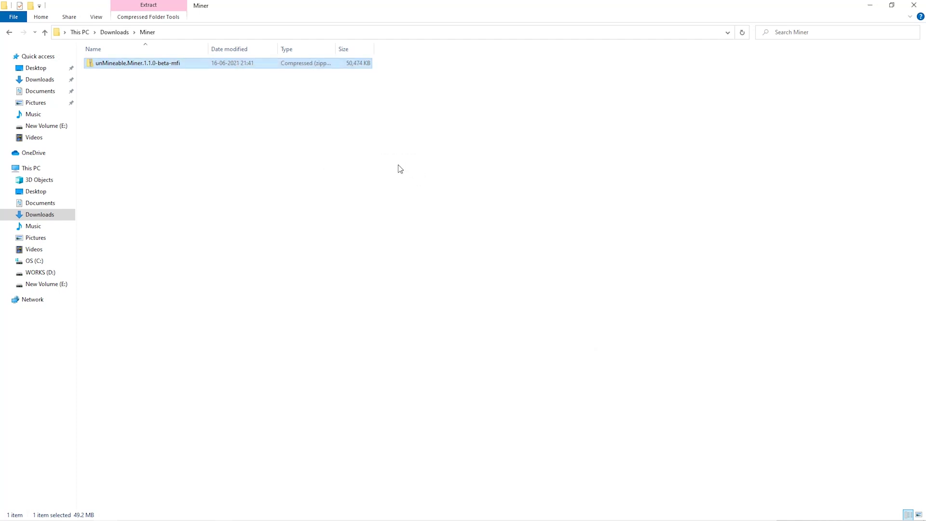
pyautogui.doubleClick(228, 65)
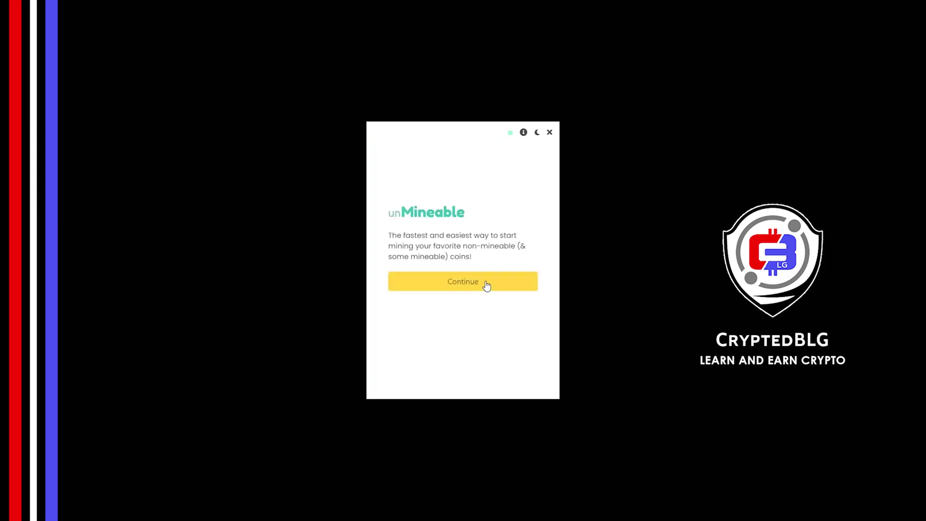
# Step: Get past the welcome screen, choose Graphics Card (GPU) mining and proceed to the coin list
pyautogui.click(487, 286)
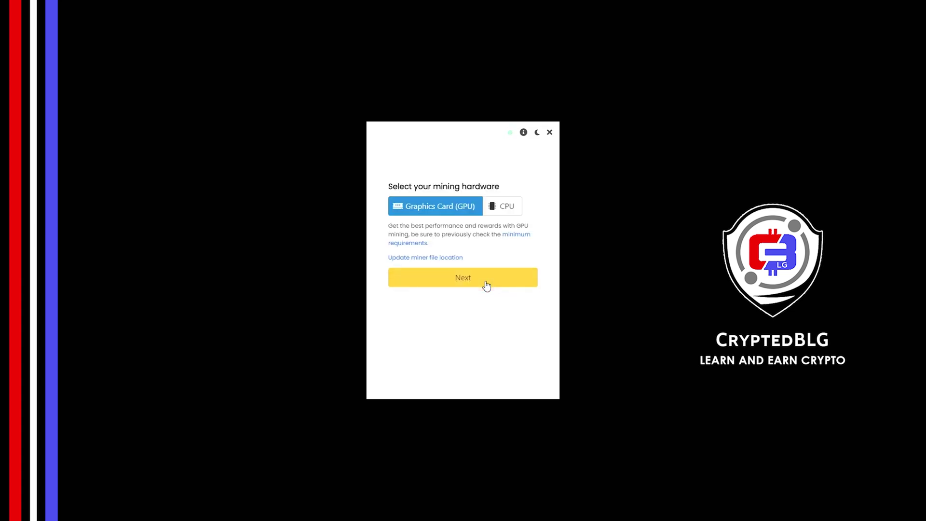
pyautogui.click(500, 213)
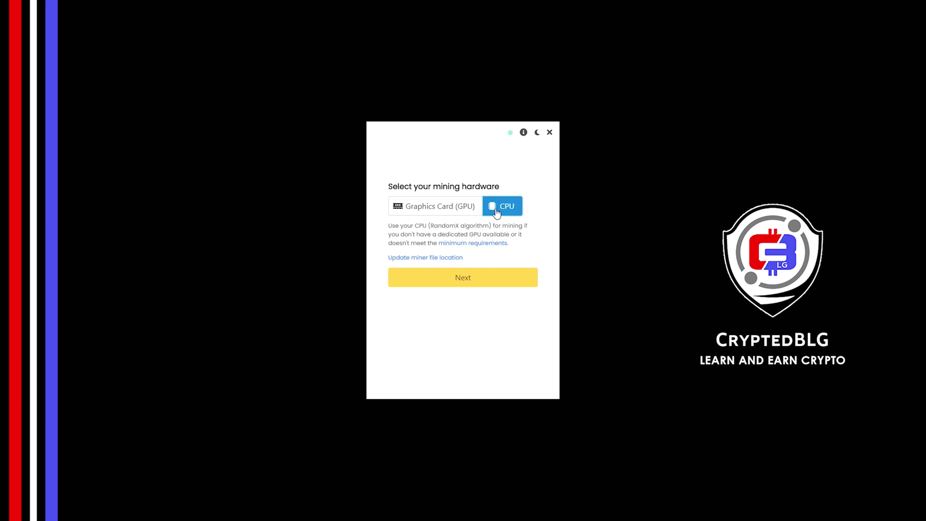
pyautogui.click(446, 214)
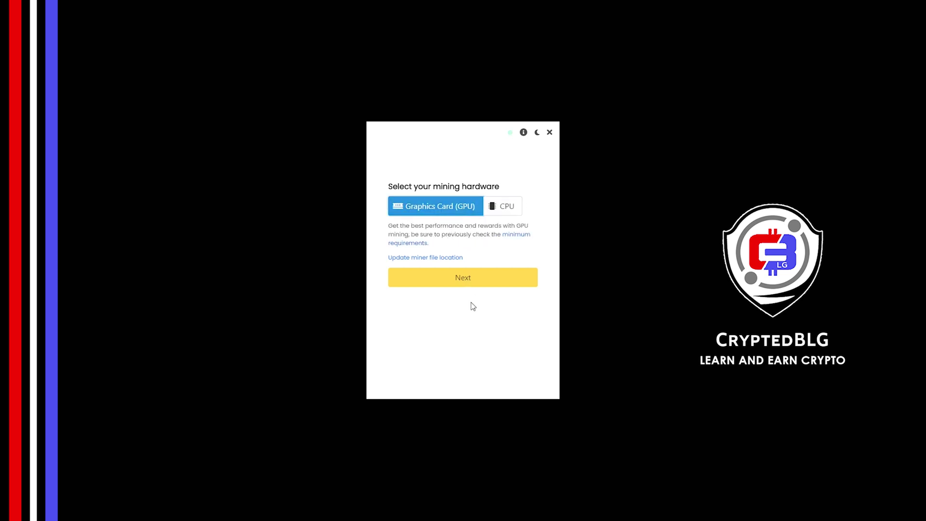
pyautogui.click(439, 283)
pyautogui.click(429, 206)
# Step: Select Zilliqa (ZIL), paste the wallet address, add the referral code and start mining
pyautogui.write('z')
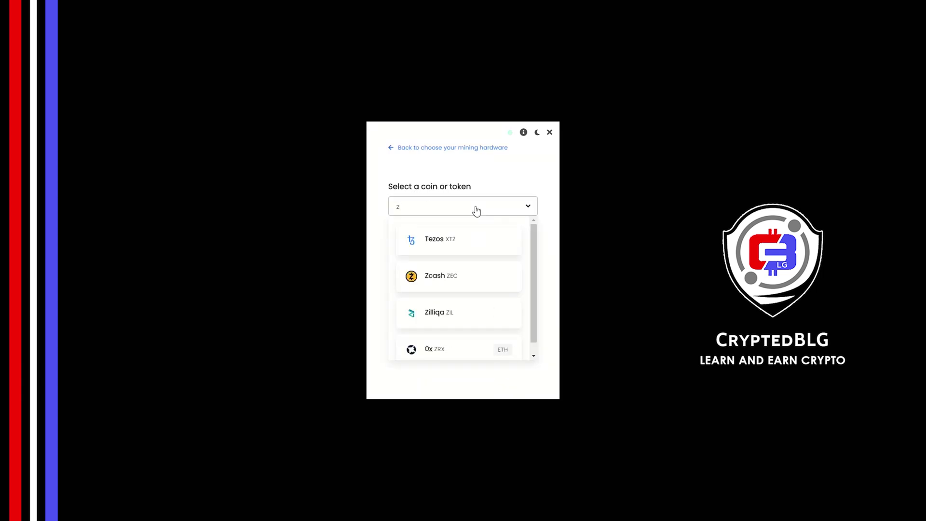
pyautogui.write('il')
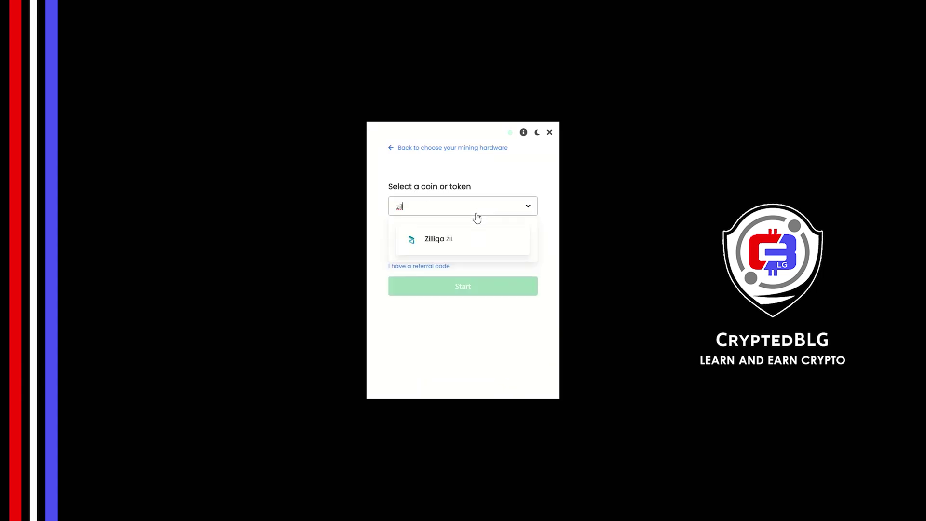
pyautogui.click(480, 240)
pyautogui.click(468, 244)
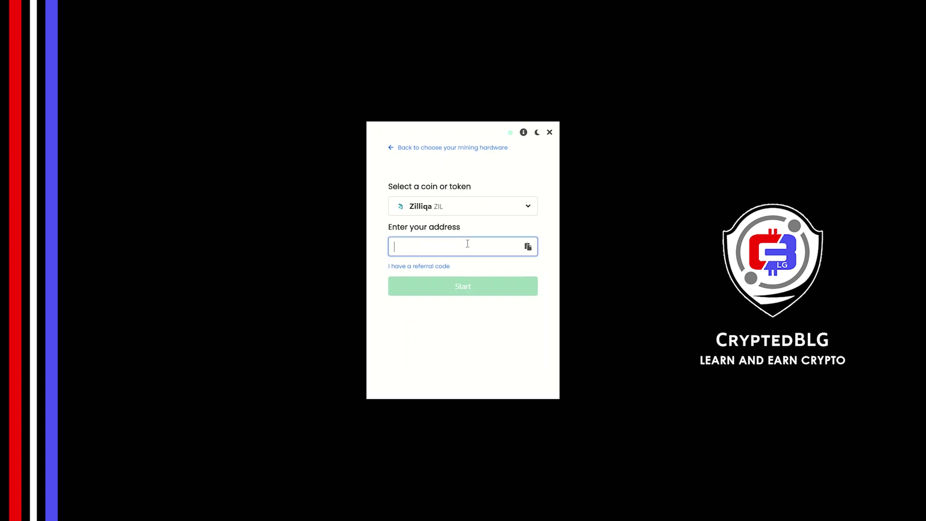
pyautogui.hotkey('ctrl', 'v')
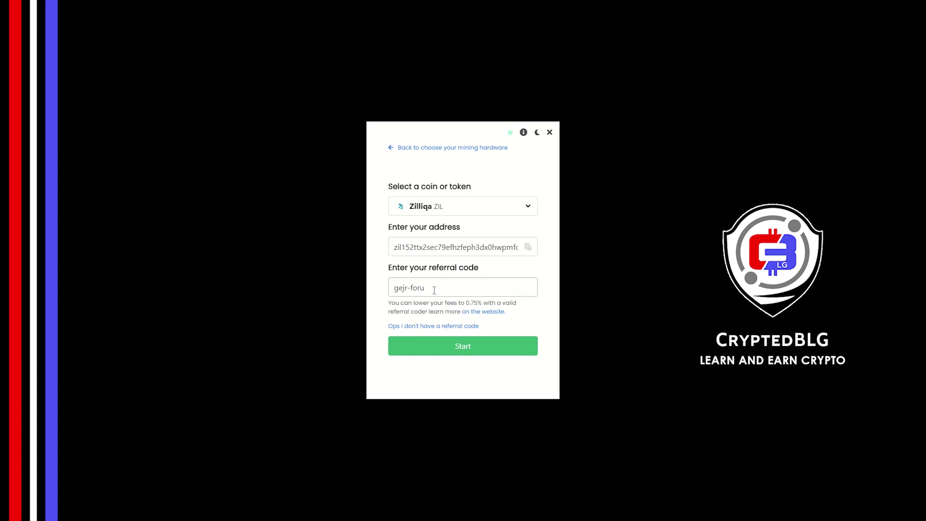
pyautogui.click(450, 348)
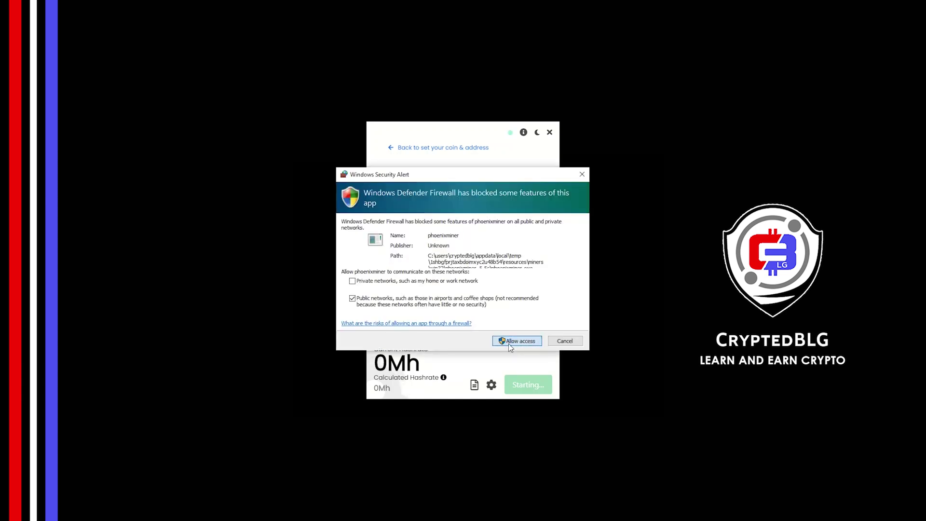
# Step: Allow phoenixminer through the Windows Defender Firewall
pyautogui.click(510, 345)
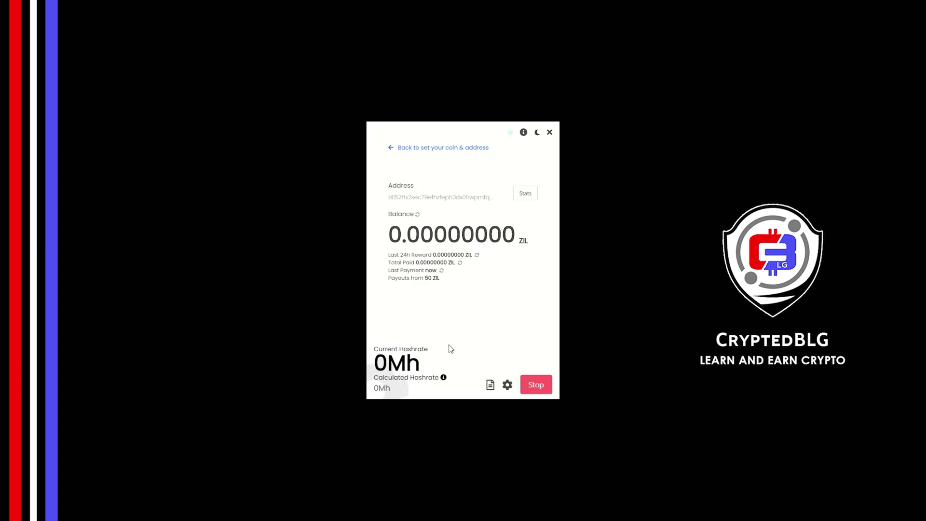
# Step: In advanced settings, keep worker name blg-miner, then Save & Restart the miner
pyautogui.click(507, 386)
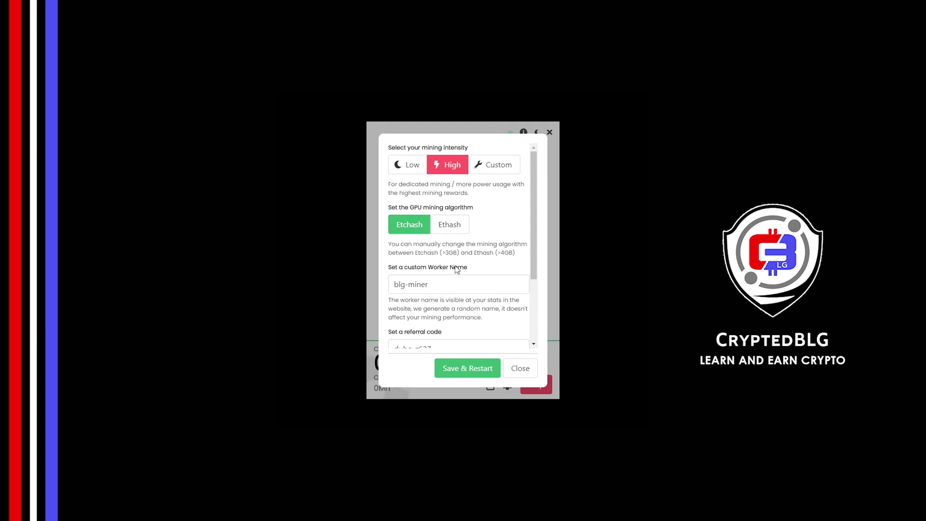
pyautogui.moveTo(458, 280); pyautogui.dragTo(386, 294)
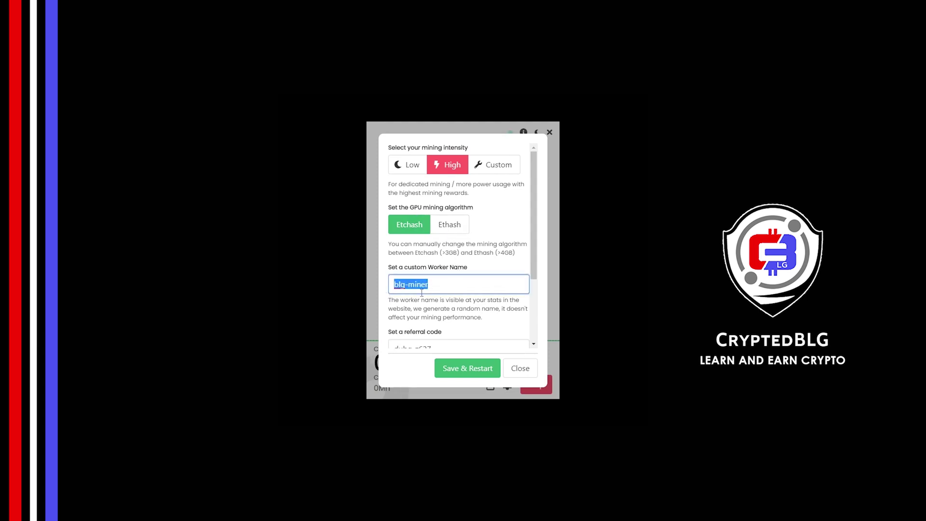
pyautogui.click(443, 305)
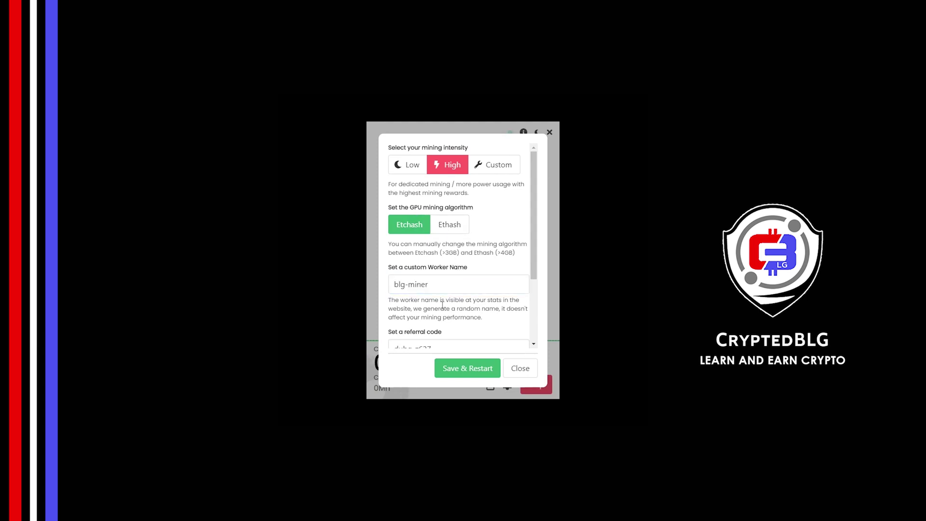
pyautogui.scroll(-3, 483, 242)
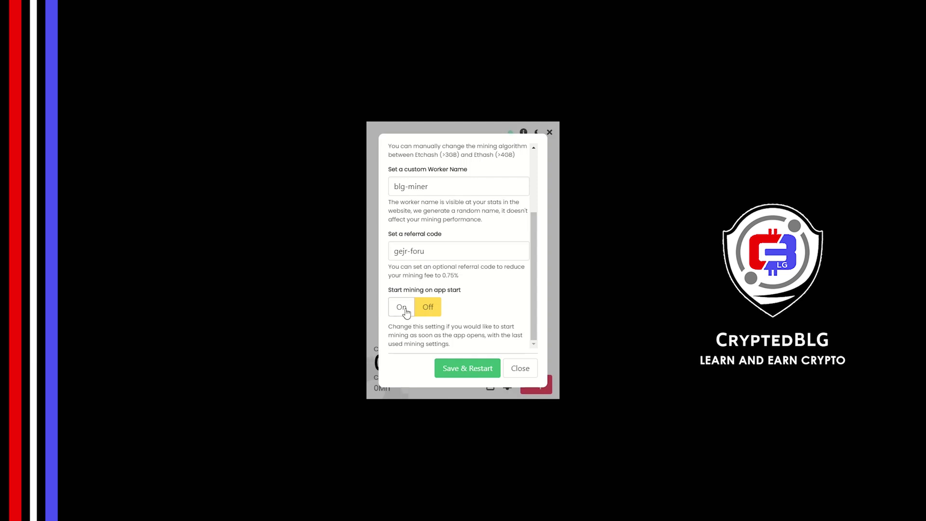
pyautogui.click(463, 370)
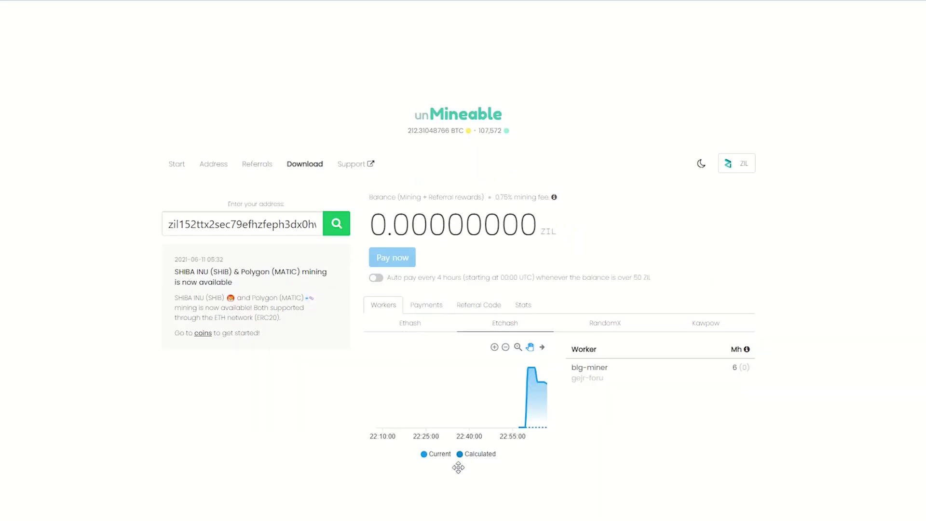
# Step: View the Payments and Referral Code tabs, then open the Stats summary
pyautogui.click(438, 312)
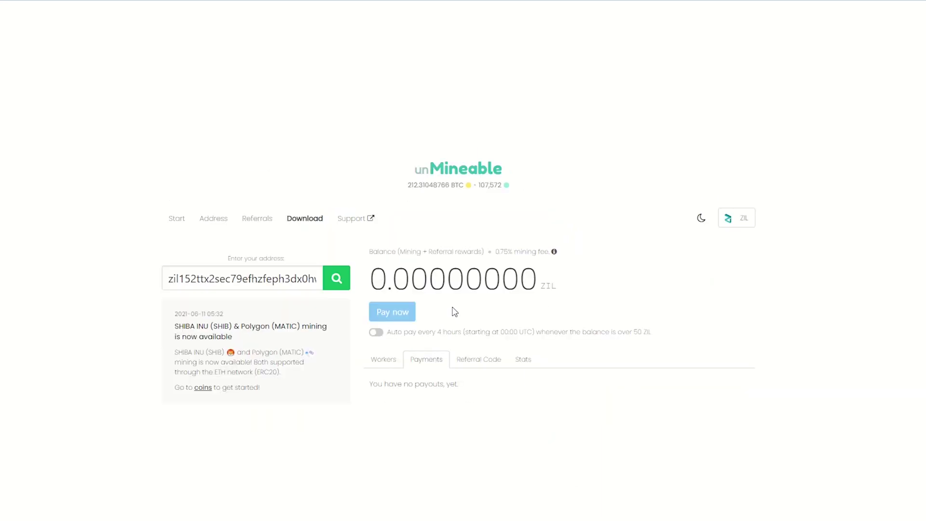
pyautogui.click(485, 363)
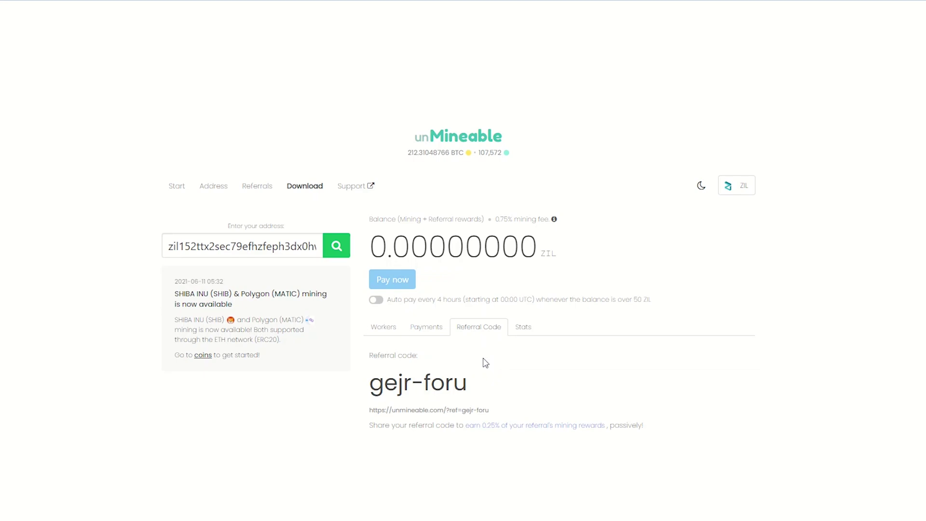
pyautogui.click(517, 326)
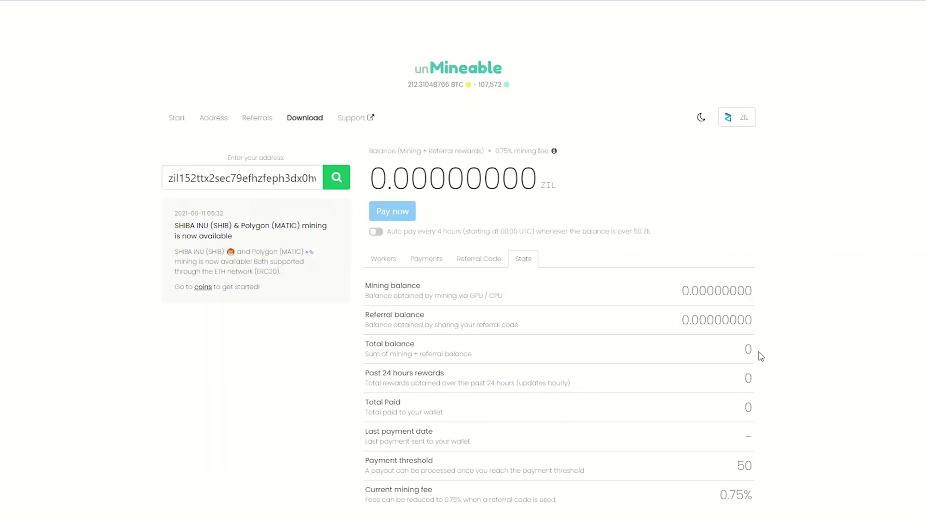